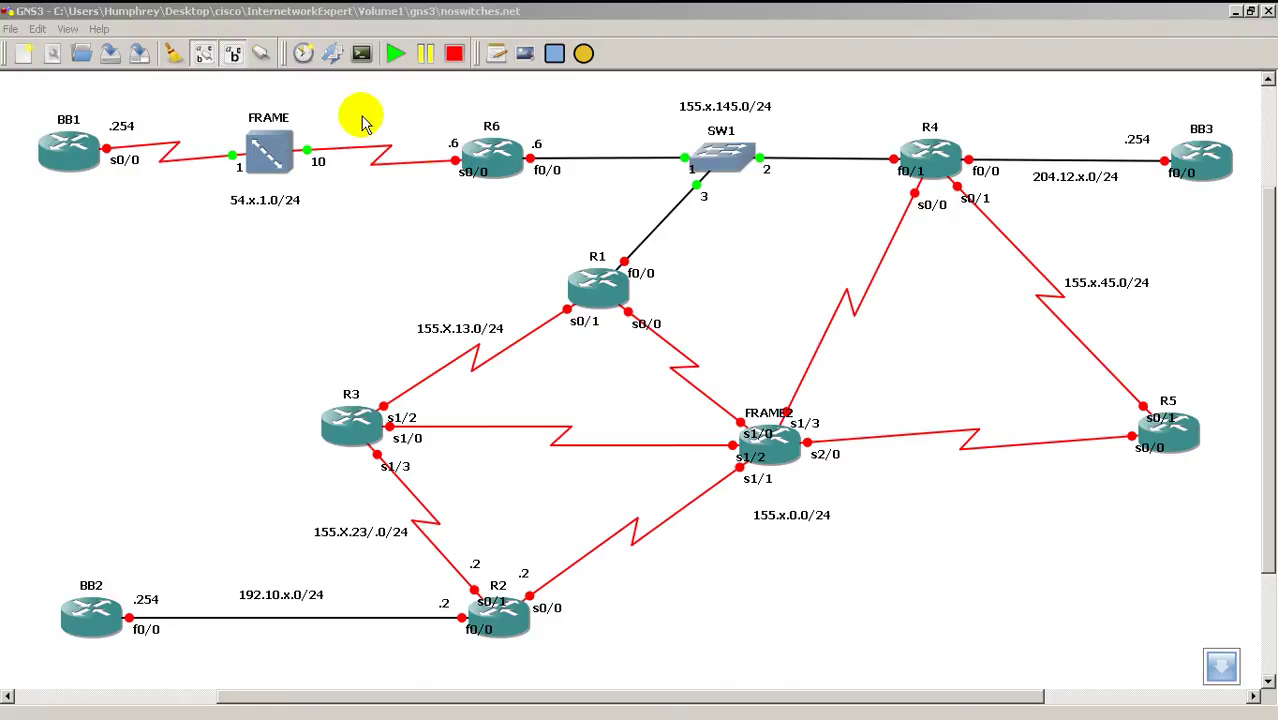
- Confirm in the About box that GNS3 is version 0.7.2, then open the Edit menu
left_click(103, 29)
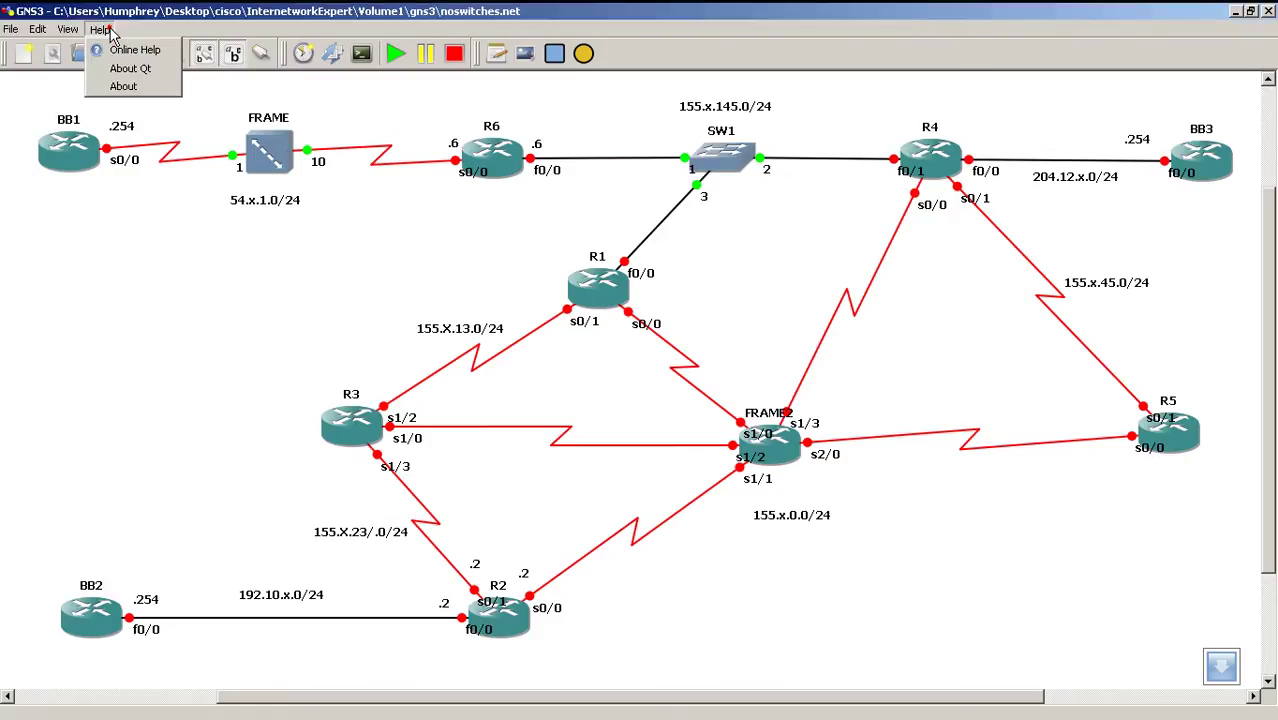
left_click(123, 86)
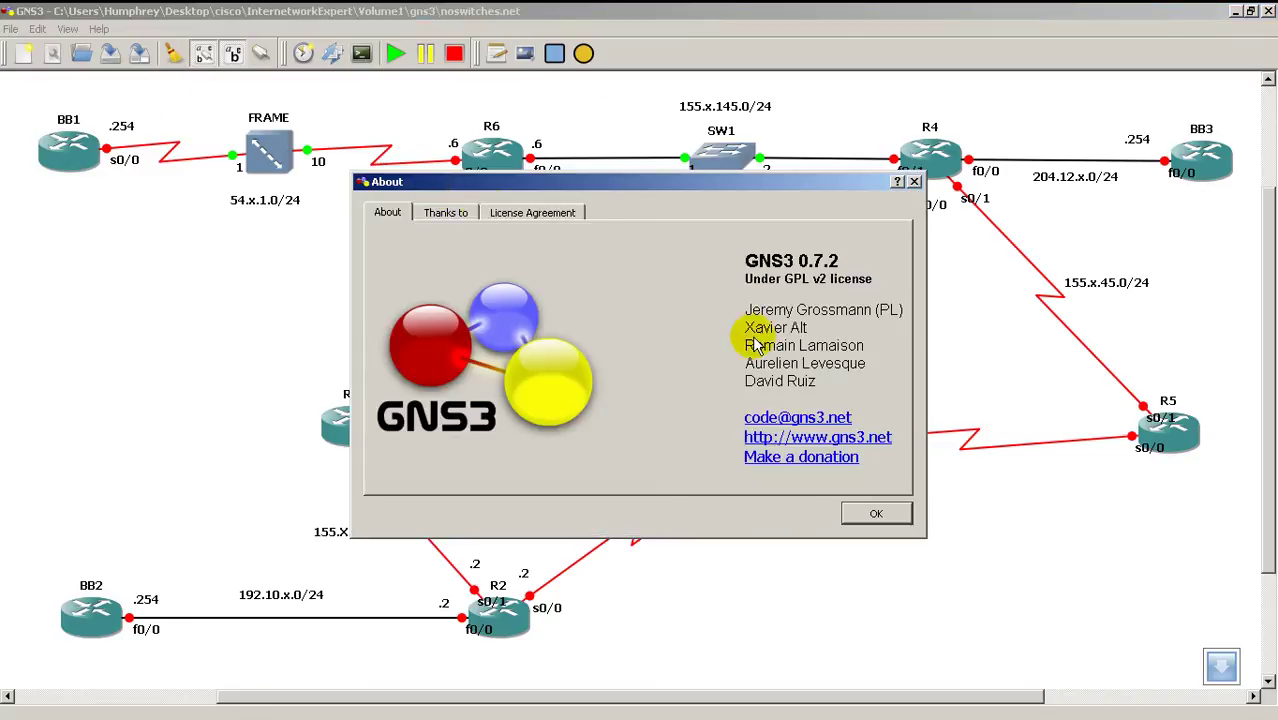
left_click(878, 515)
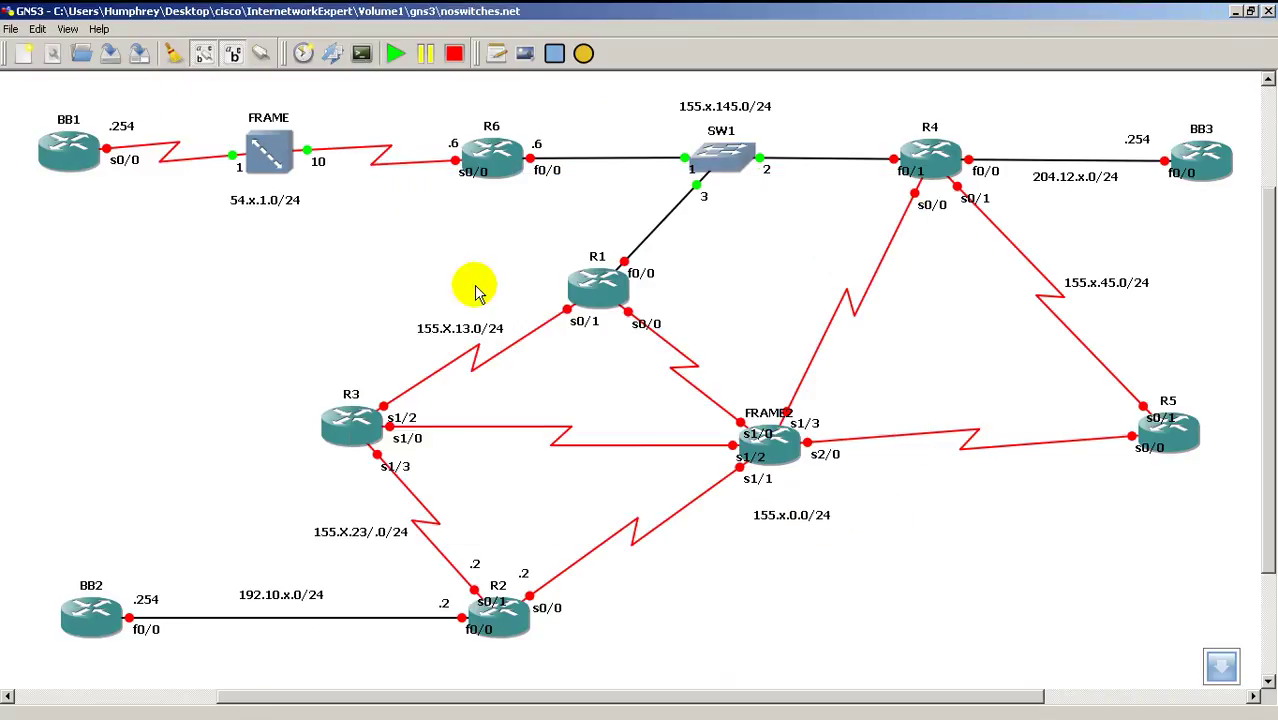
left_click(40, 32)
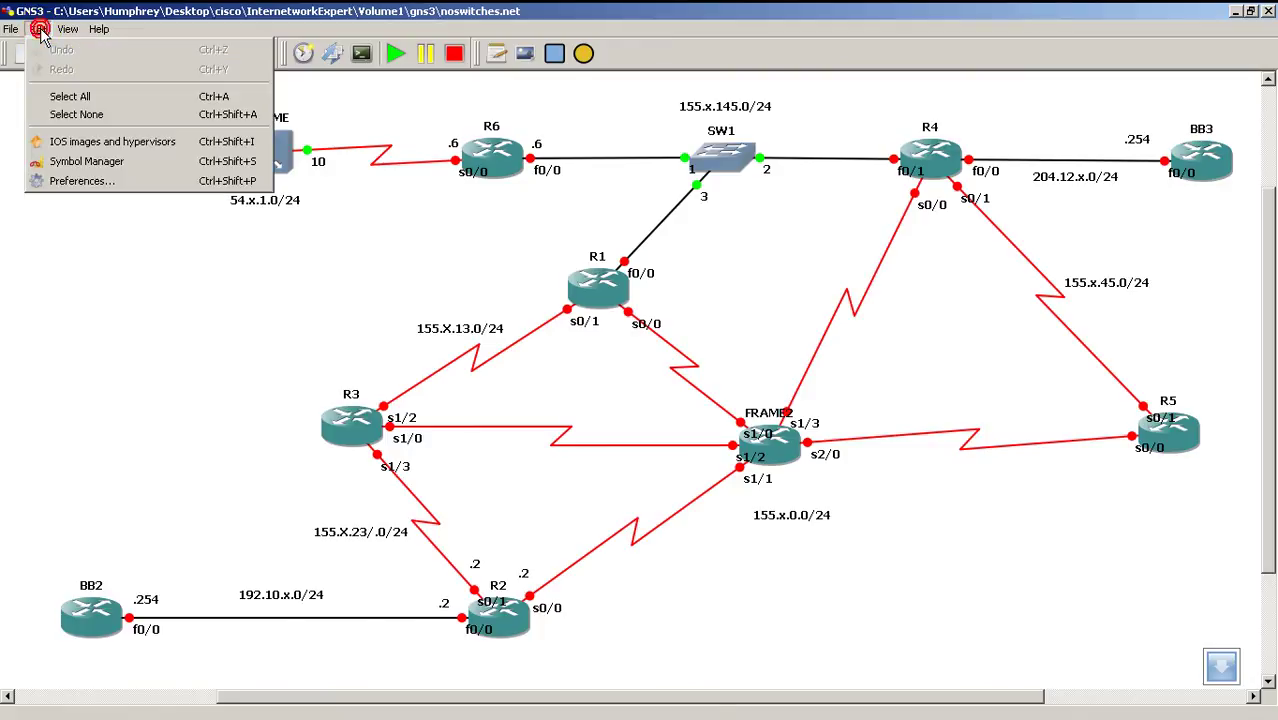
- Review the Terminal, GUI, Dynamips and Hypervisor Manager preferences, keeping working directory E:\ and base port 7200
left_click(90, 186)
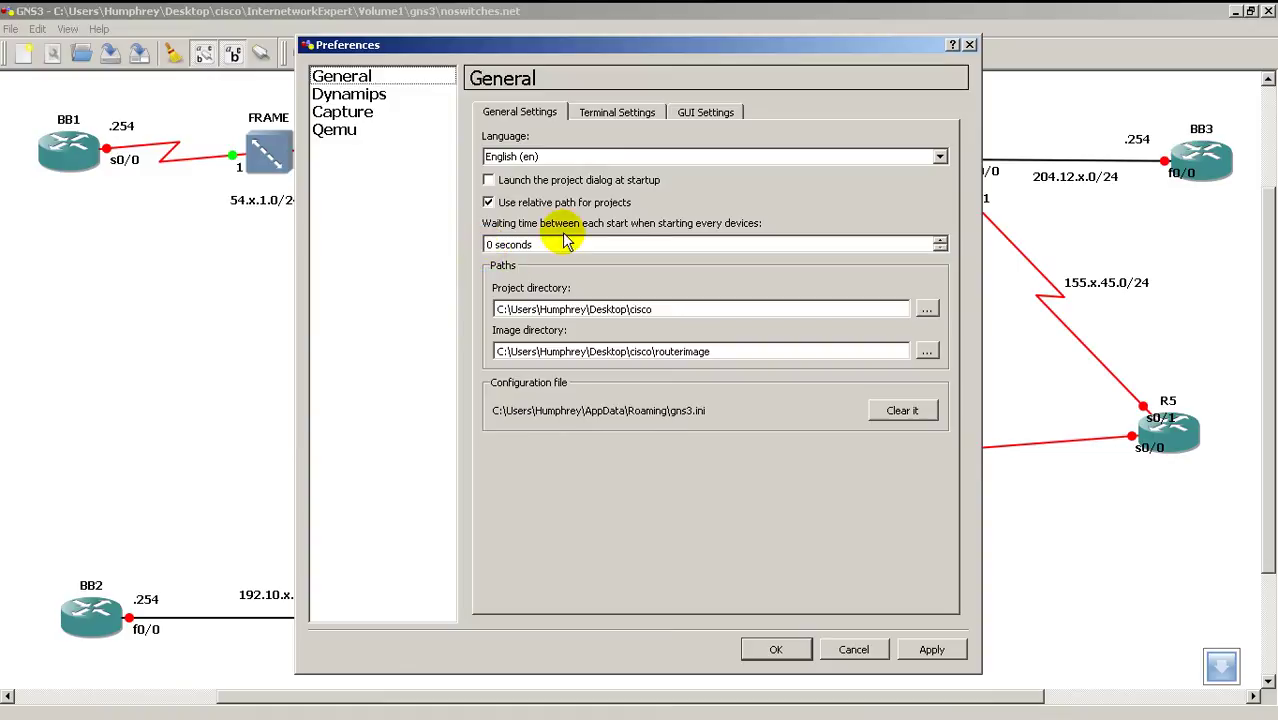
left_click(645, 112)
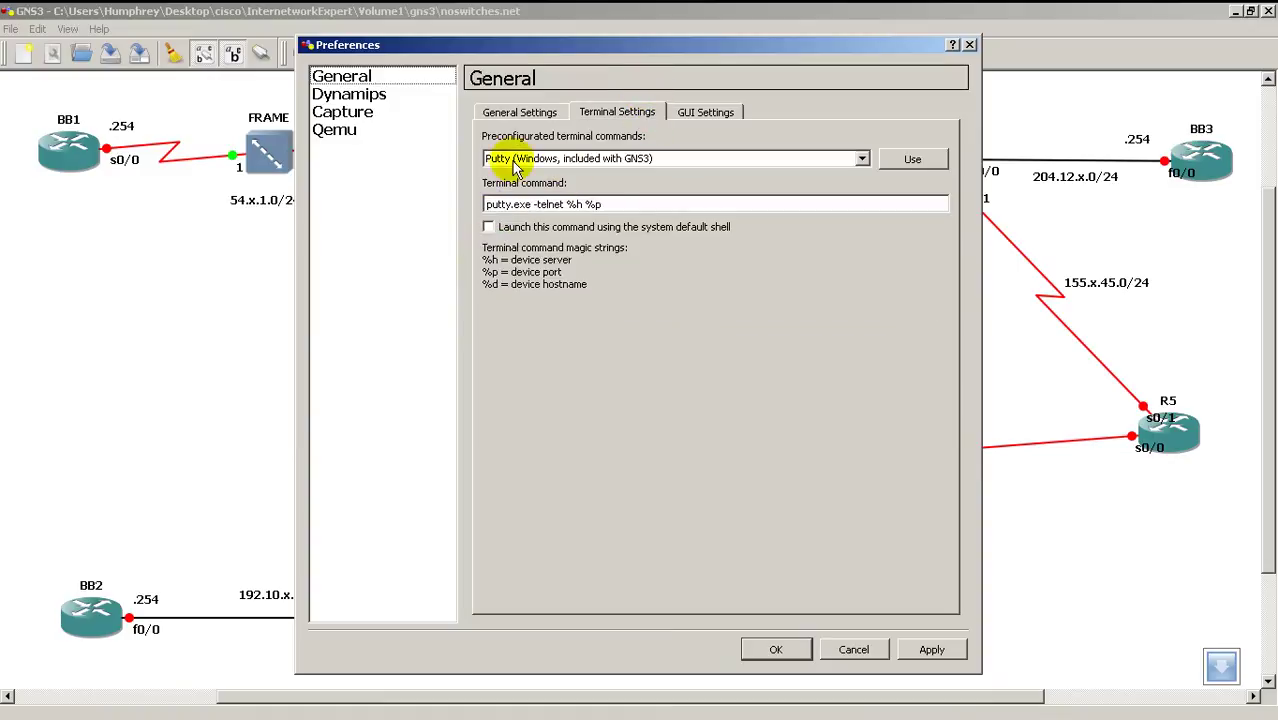
left_click(719, 105)
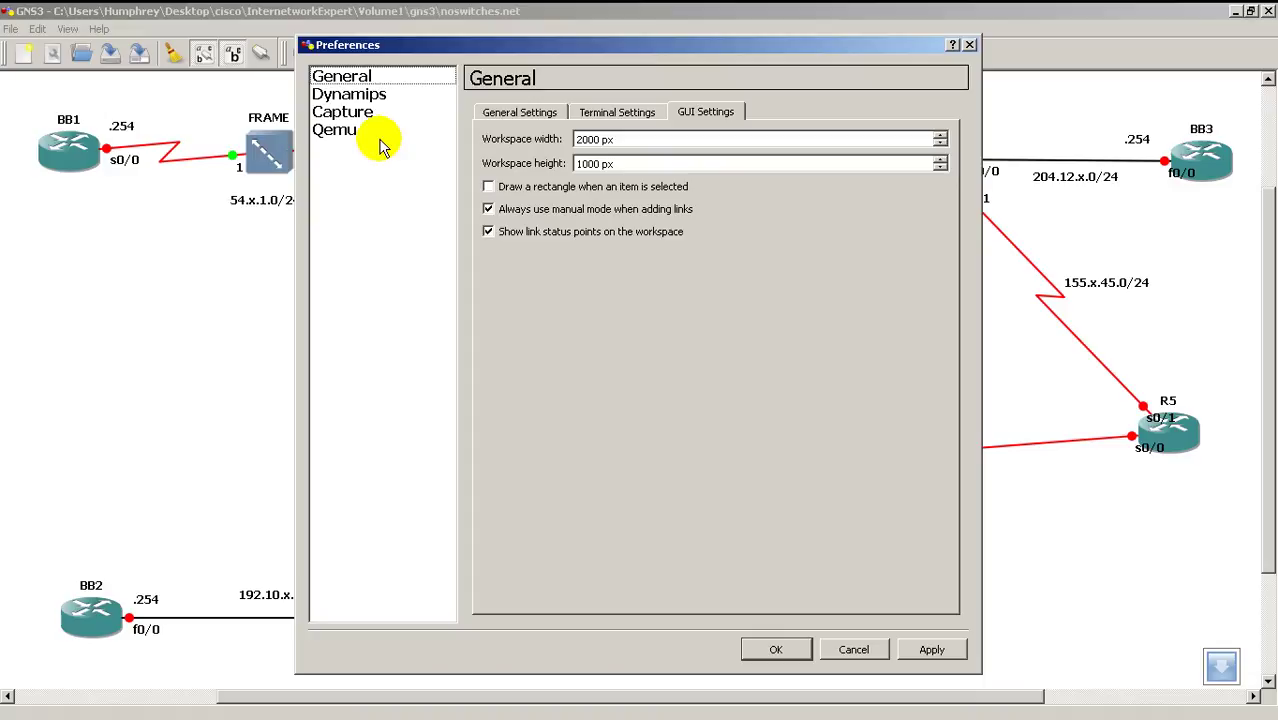
left_click(357, 94)
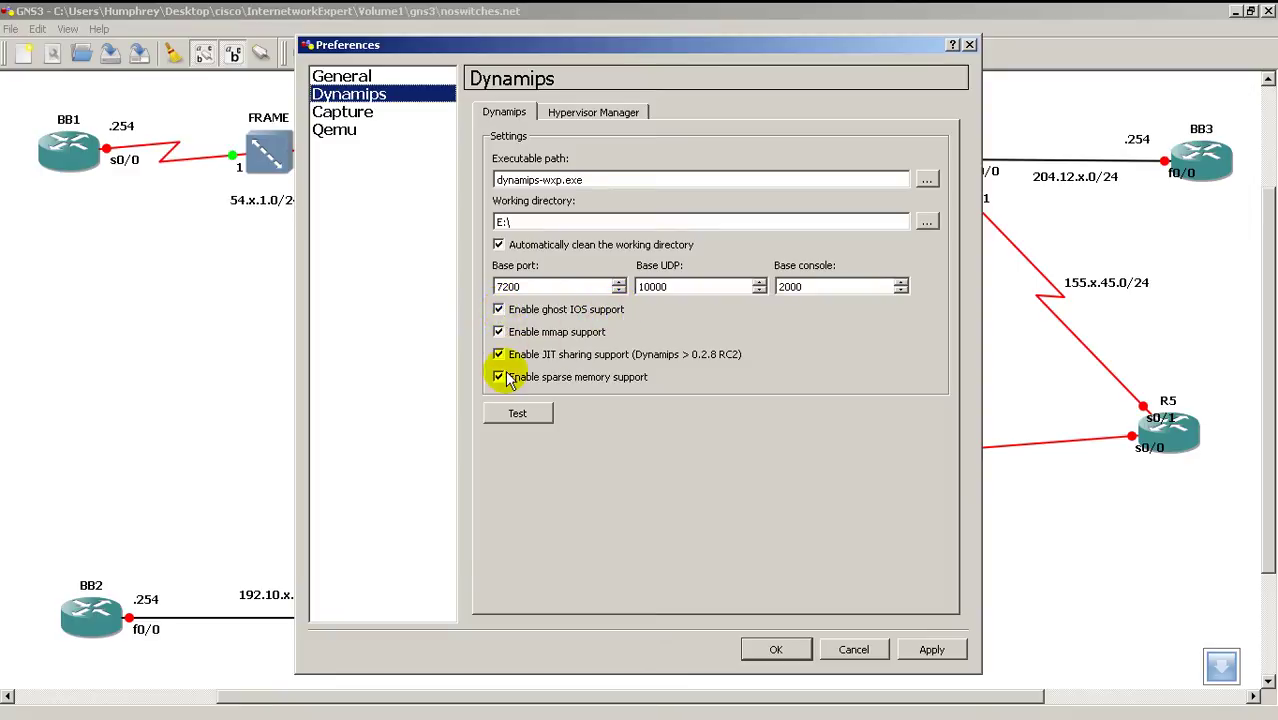
left_click(608, 113)
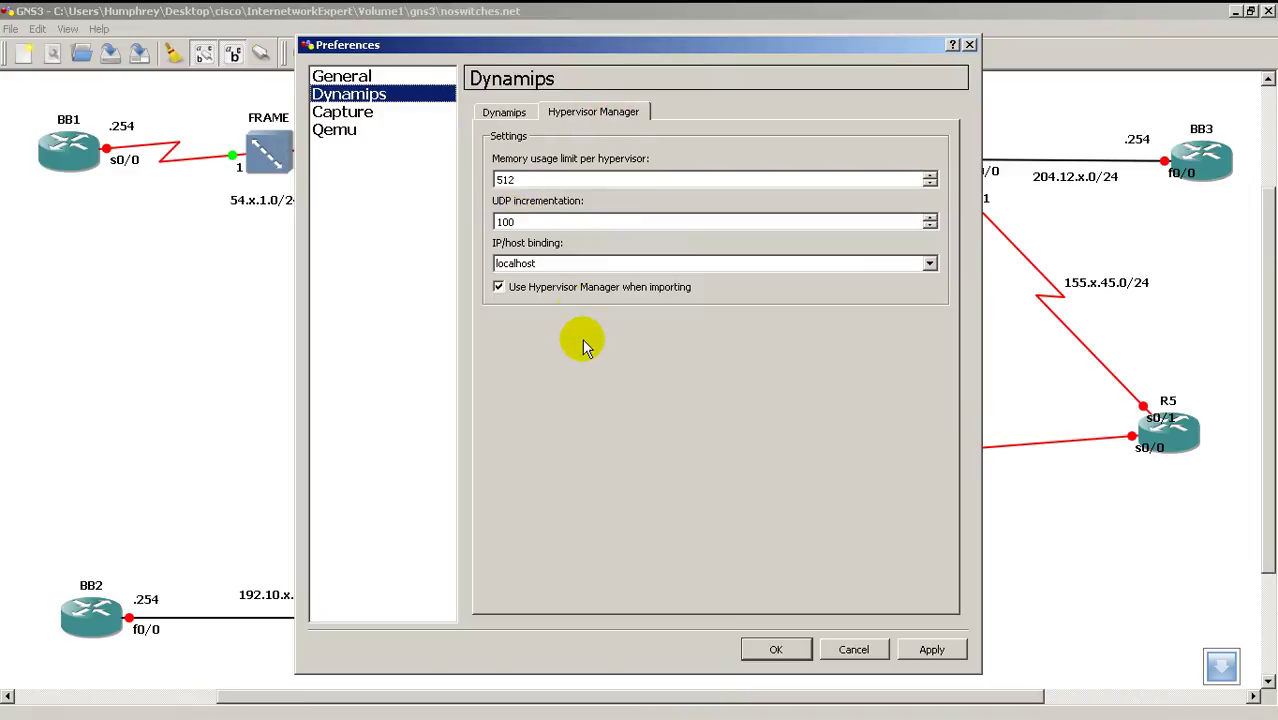
left_click(519, 115)
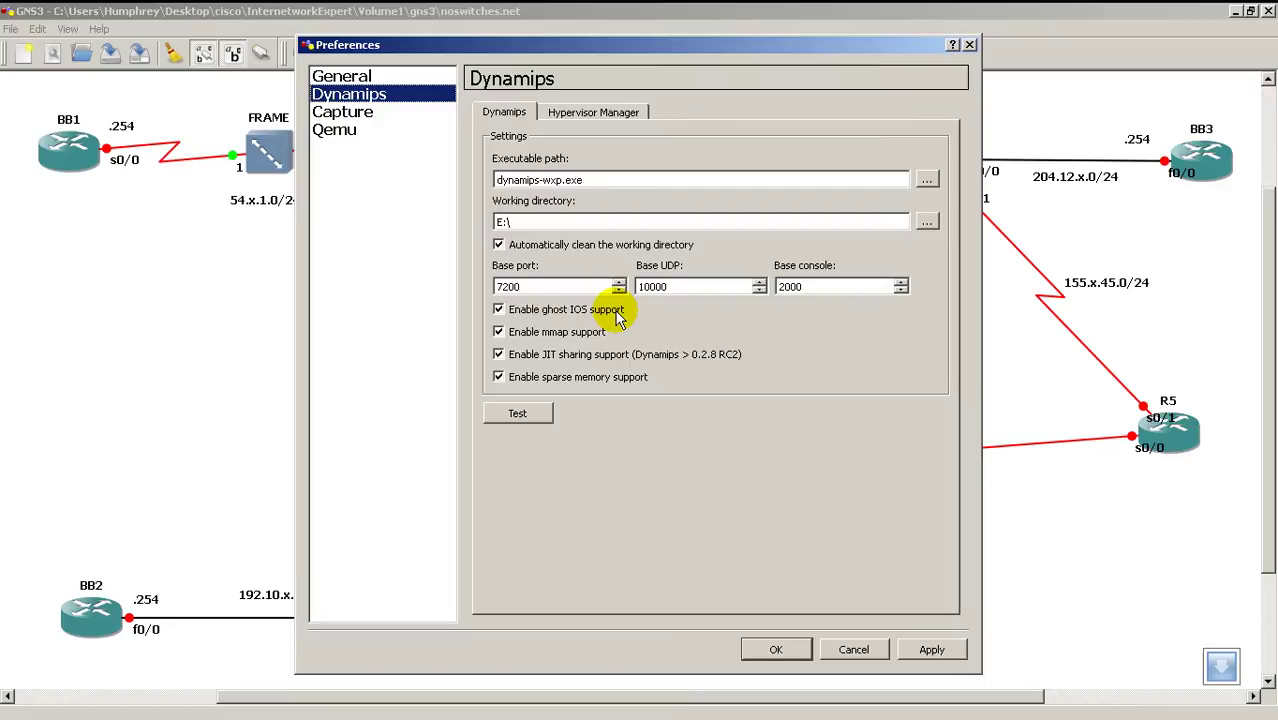
left_click(783, 648)
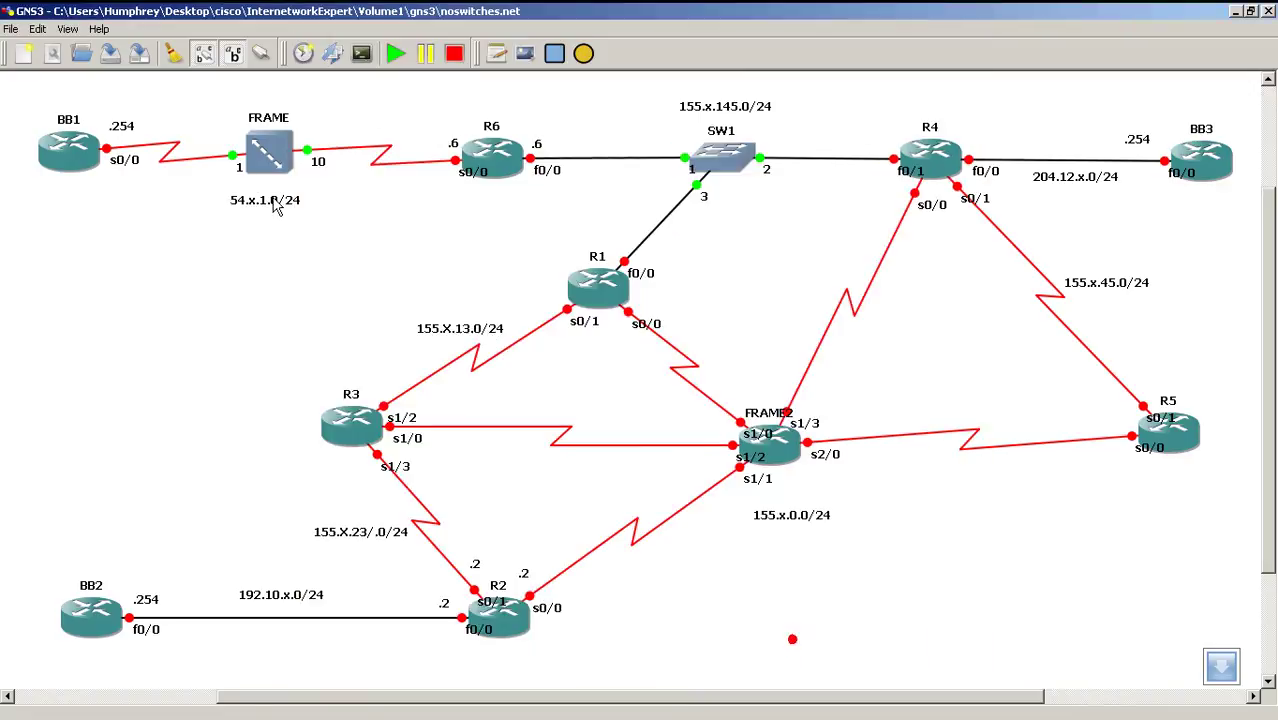
- Verify the c3725 IOS image uses IDLE PC 0x6148b594 and 128 MB RAM
left_click(37, 29)
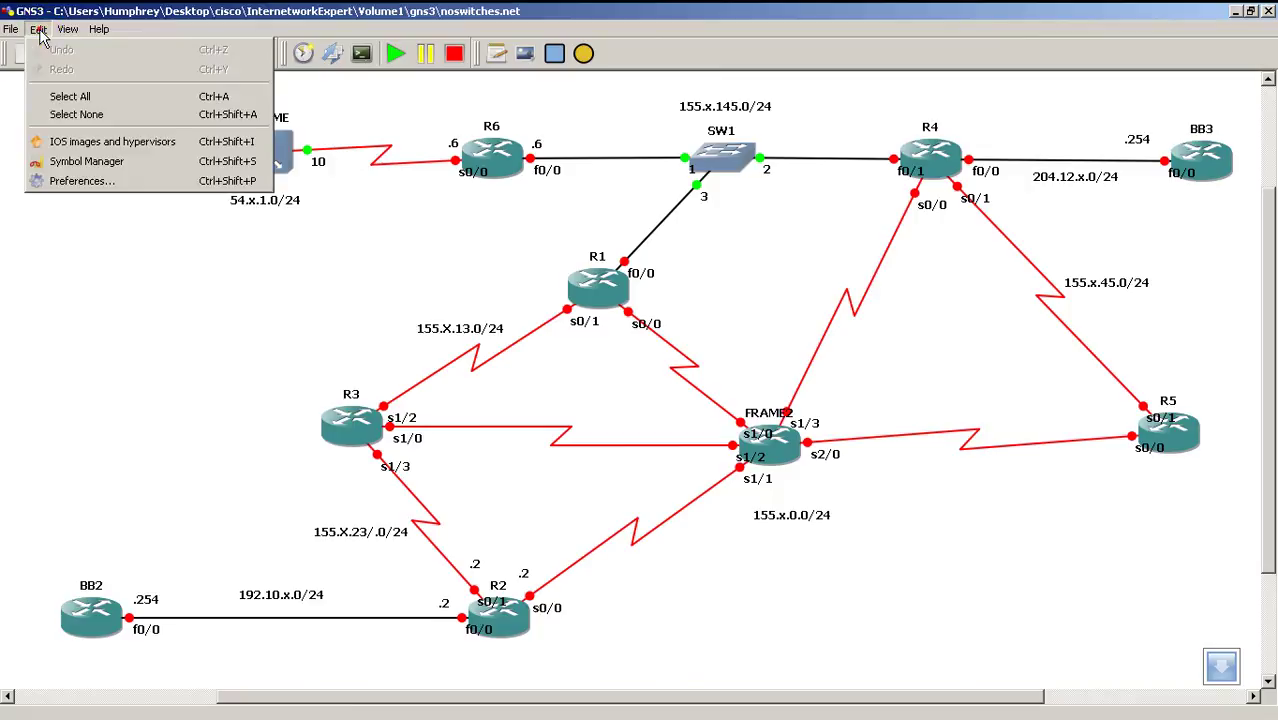
left_click(96, 141)
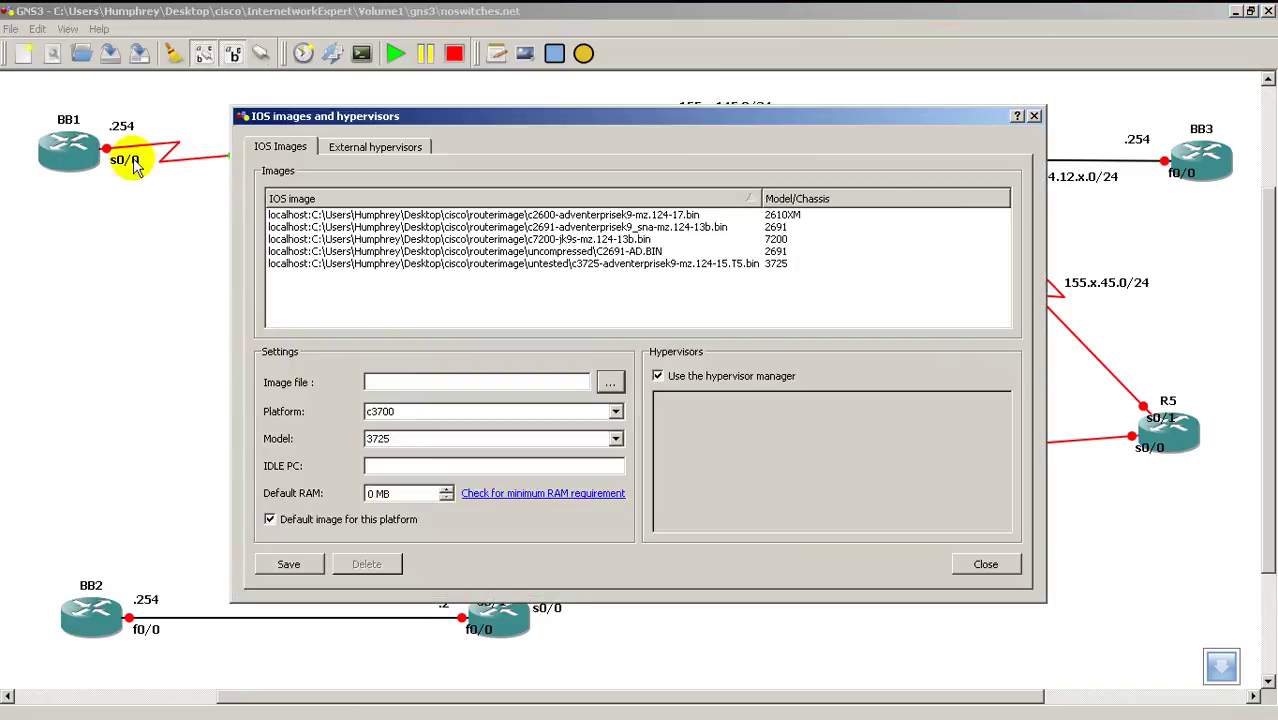
left_click(645, 263)
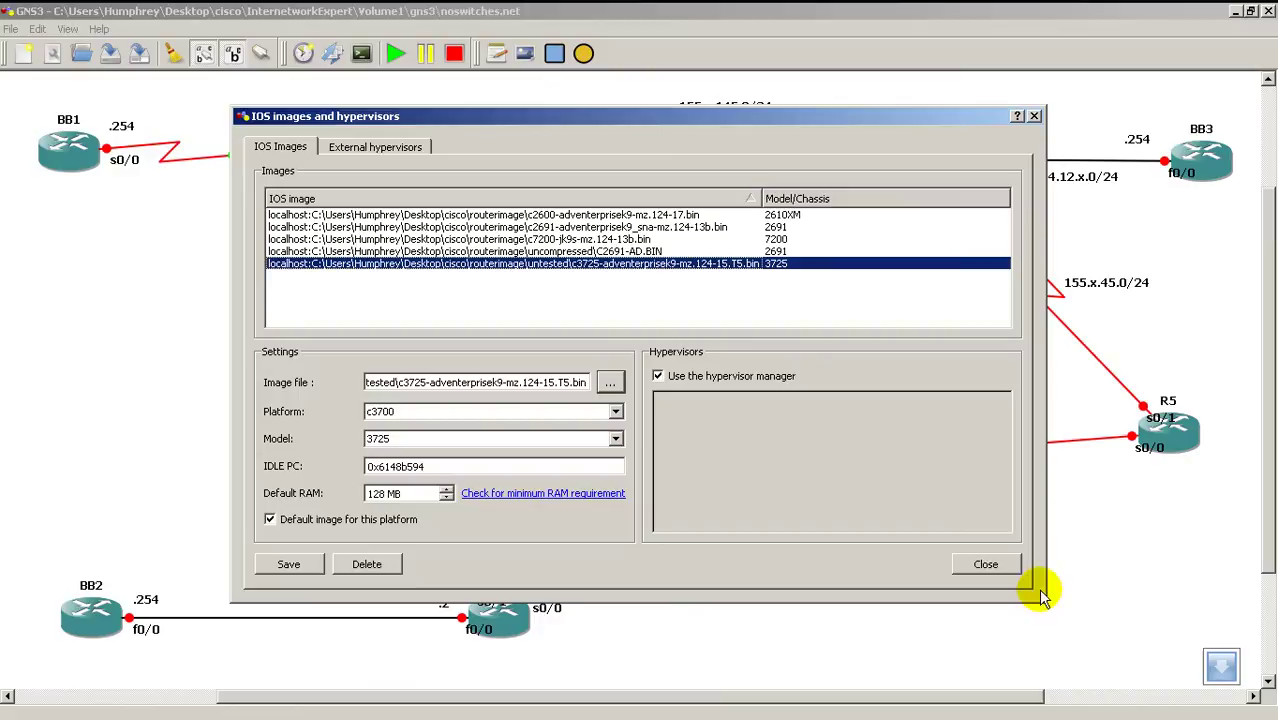
left_click(986, 566)
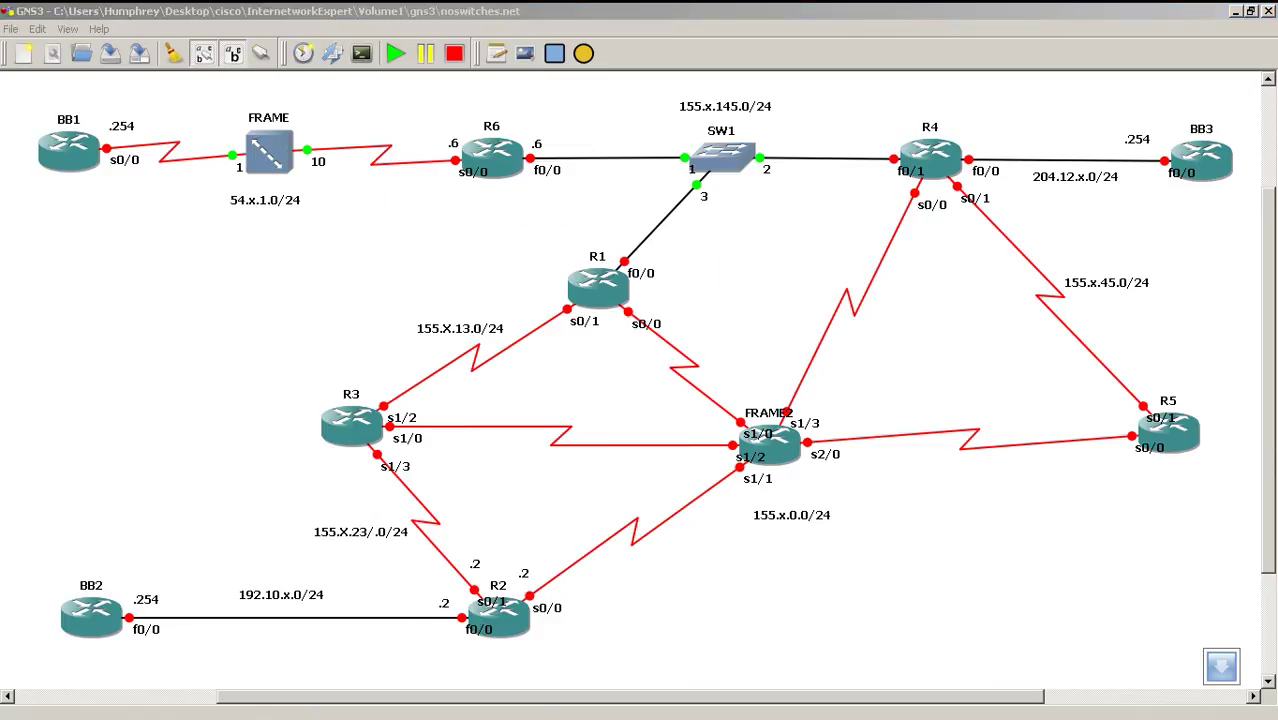
- Maximize the gns3-ine-noswitches.png diagram in Windows Photo Viewer
double_click(1044, 178)
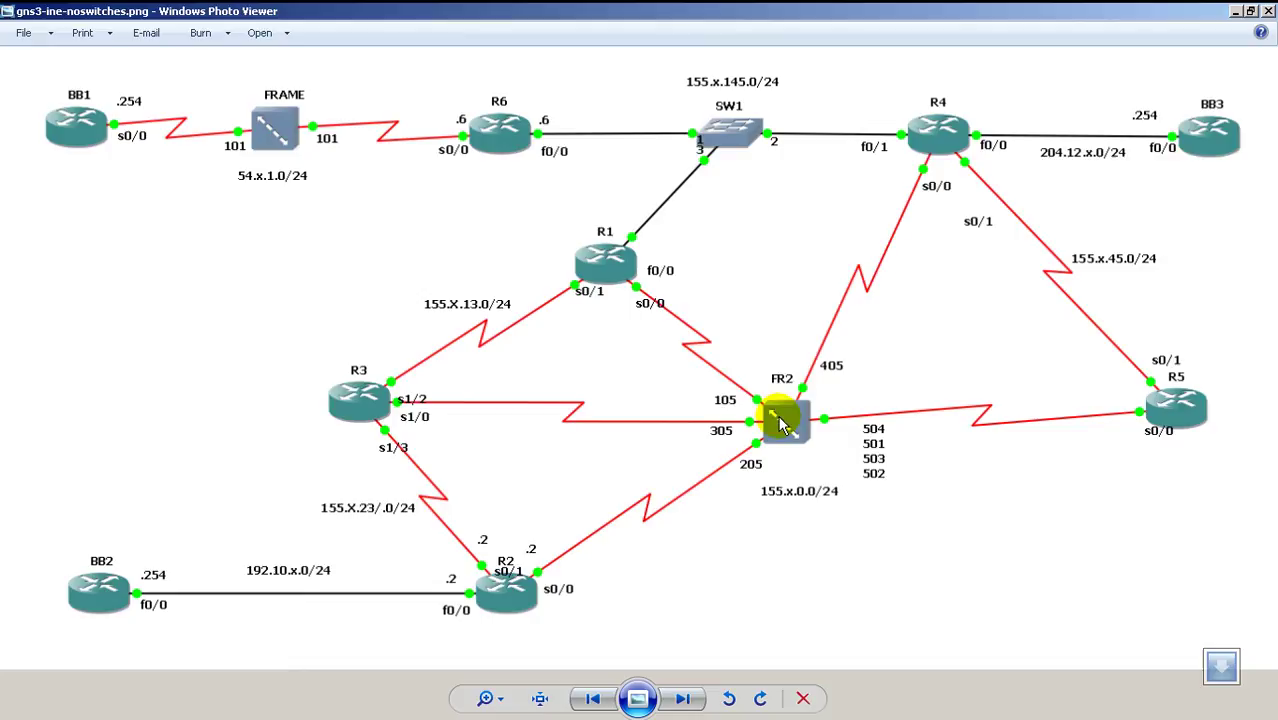
left_click(738, 138)
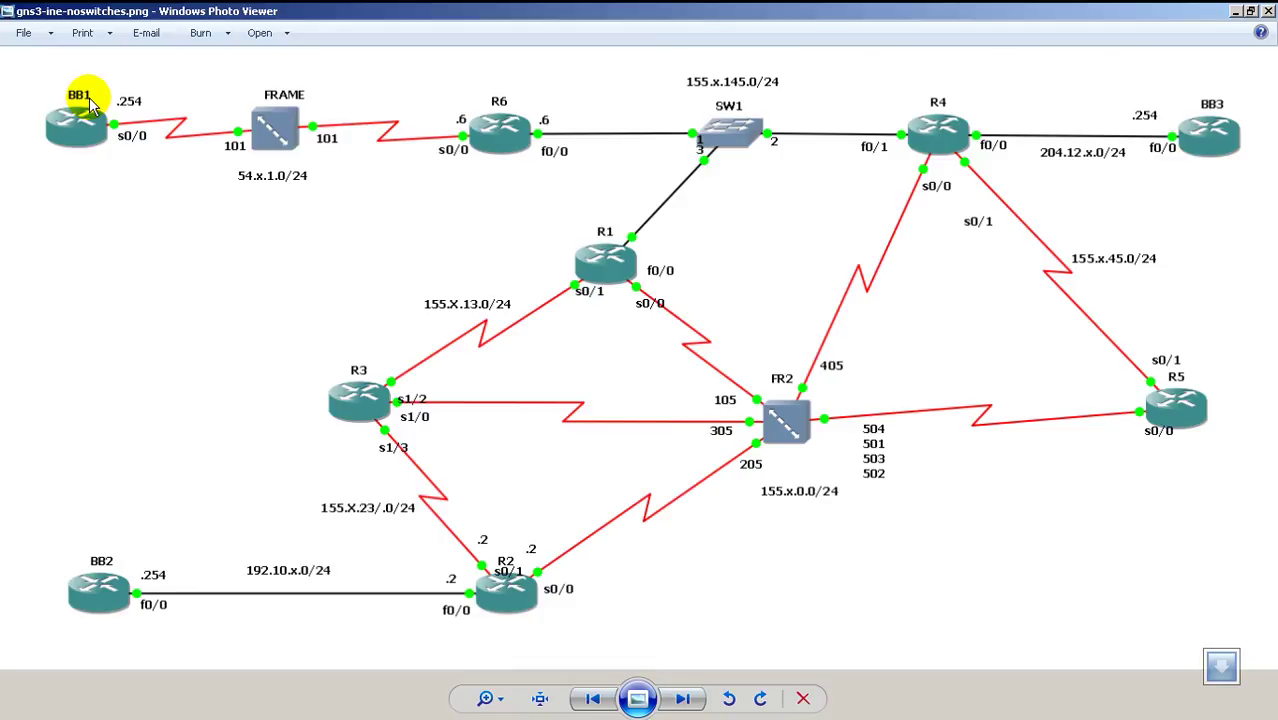
- Restore down the Photo Viewer window so the GNS3 topology shows behind it
left_click(1250, 11)
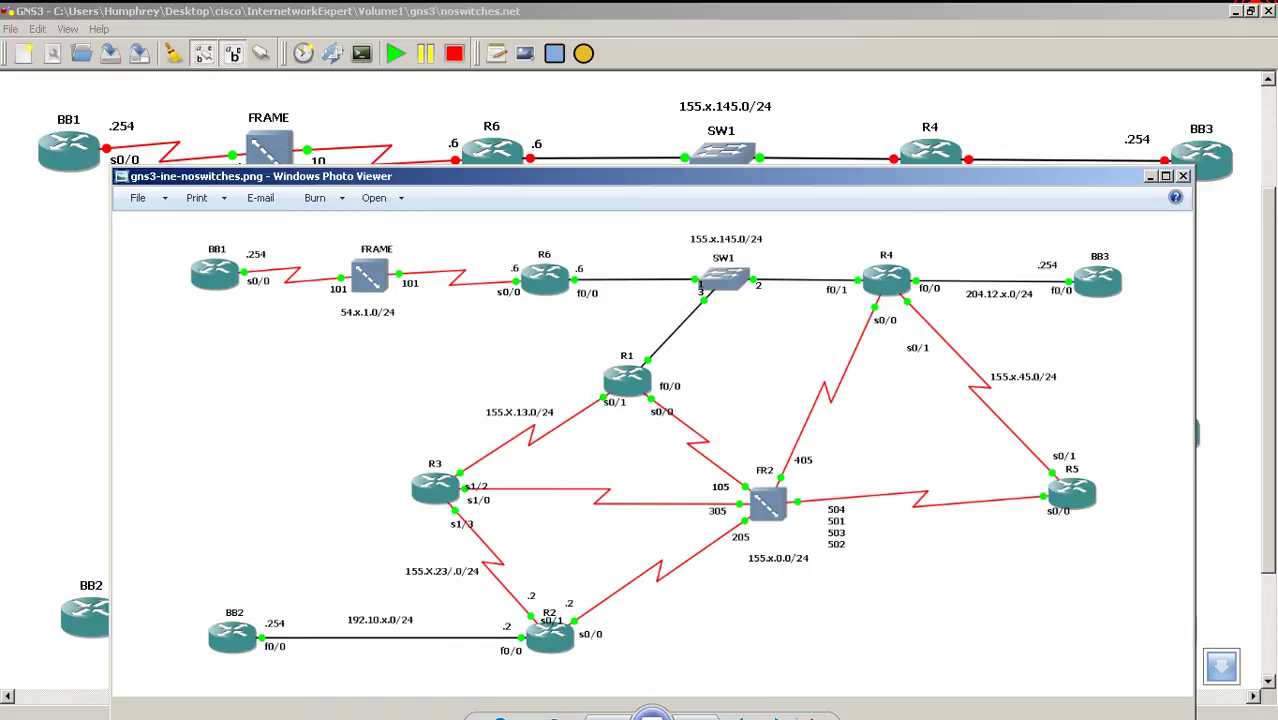
- Return to GNS3 and inspect the context menus of BB1, R6 and the FRAME switch
key("alt+Tab")
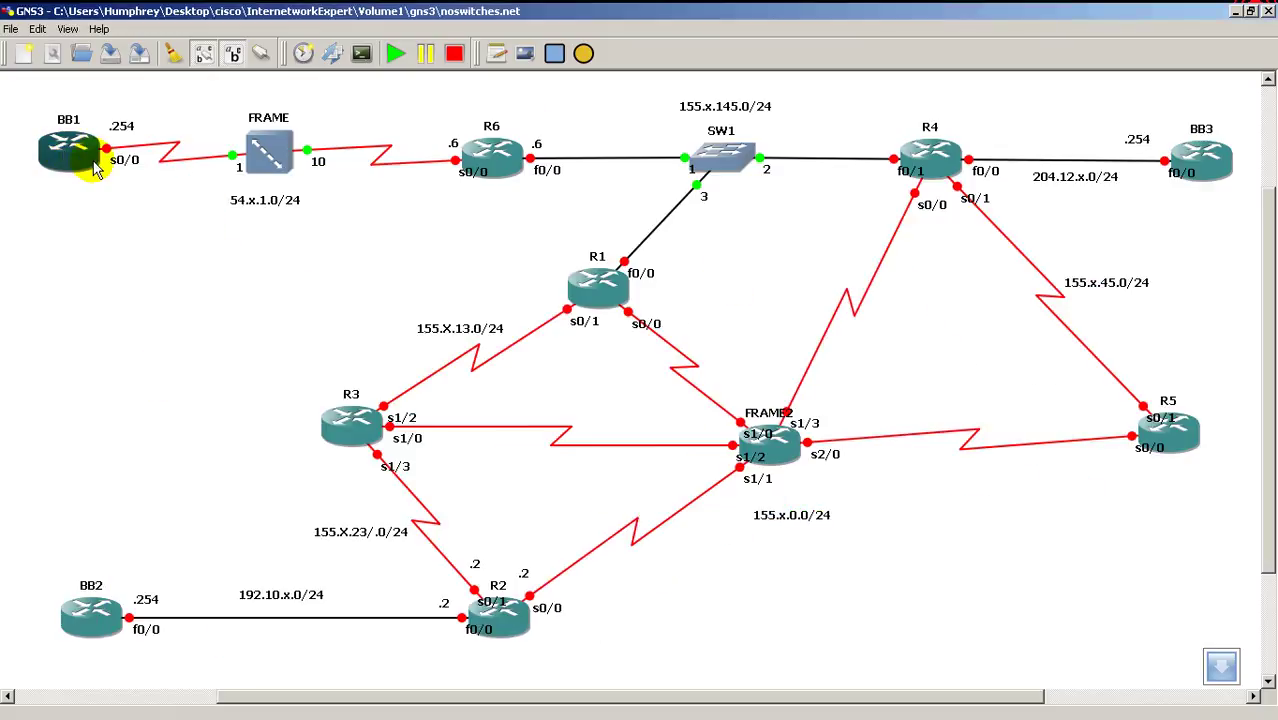
right_click(95, 170)
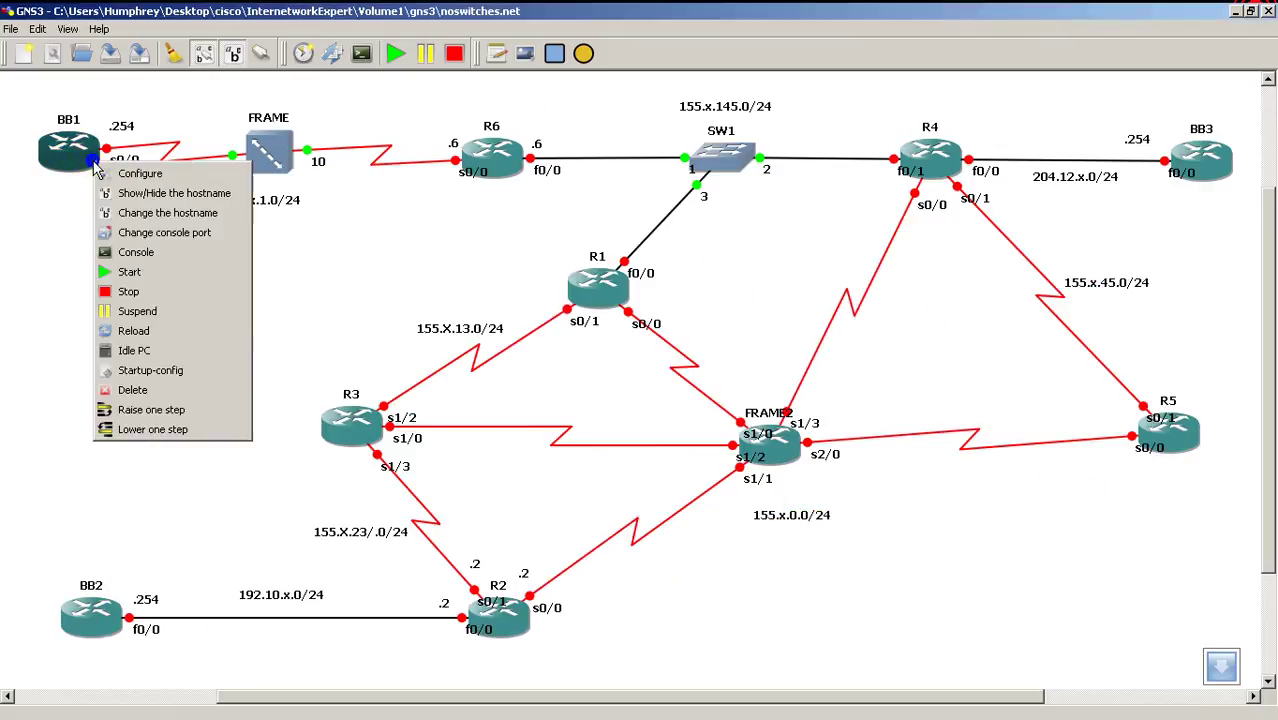
left_click(286, 258)
right_click(487, 156)
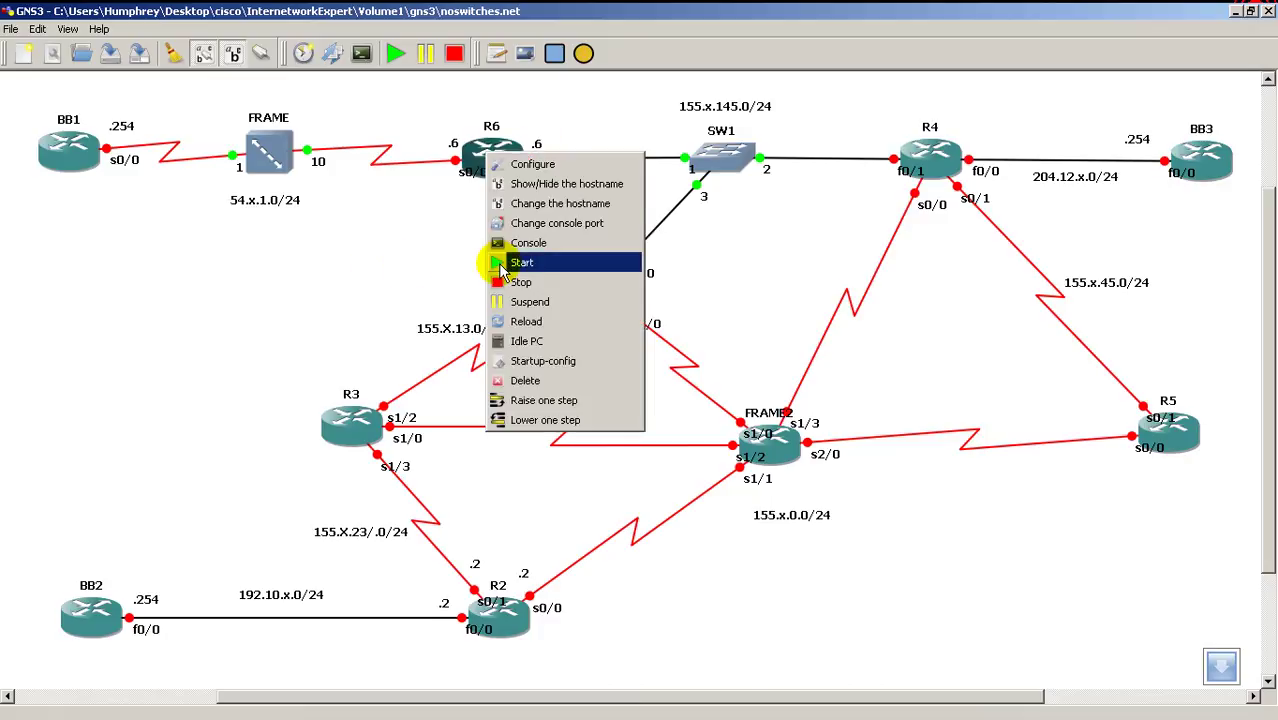
left_click(362, 270)
right_click(280, 166)
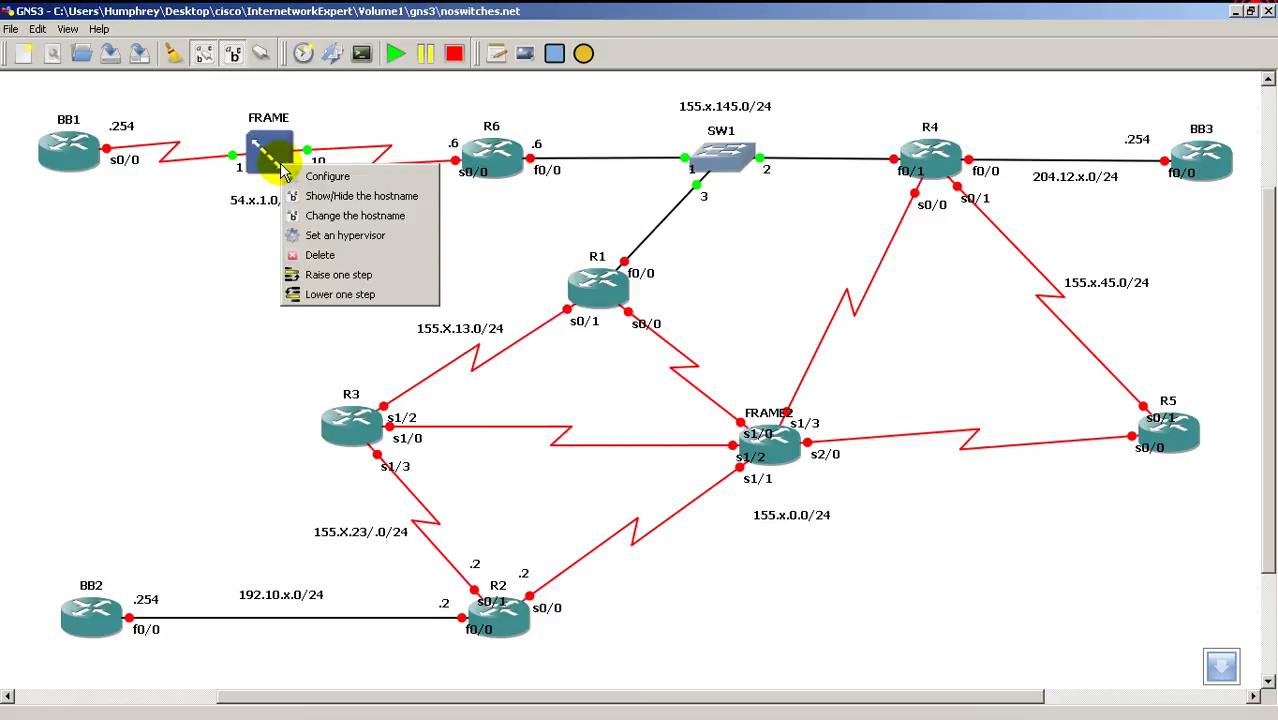
left_click(250, 250)
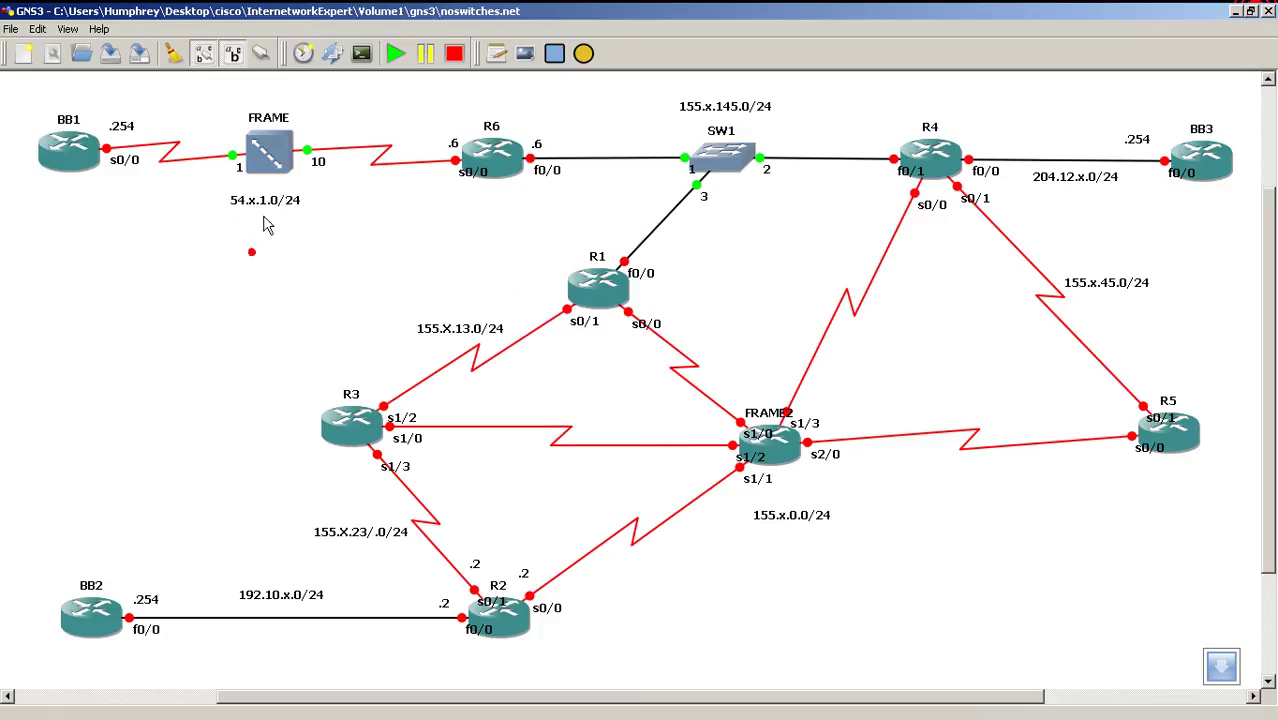
- Start the FRAME2 router from its context menu
left_click(272, 157)
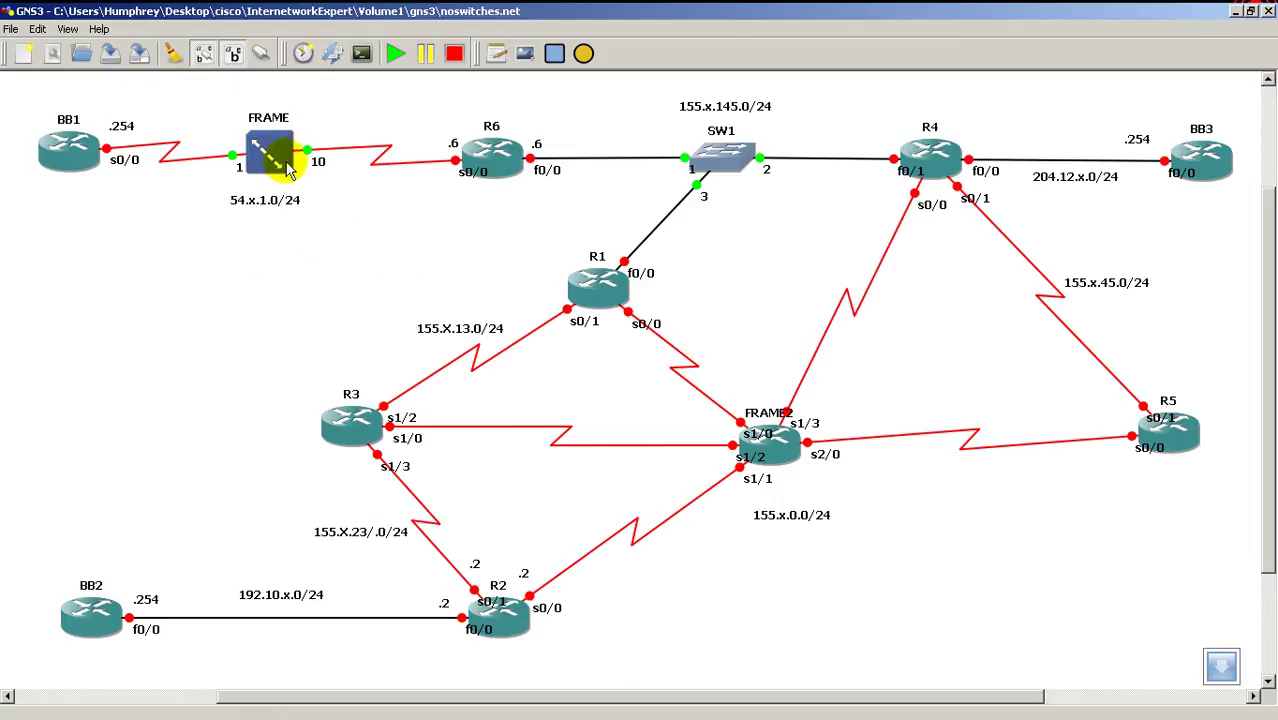
mouse_move(280, 160)
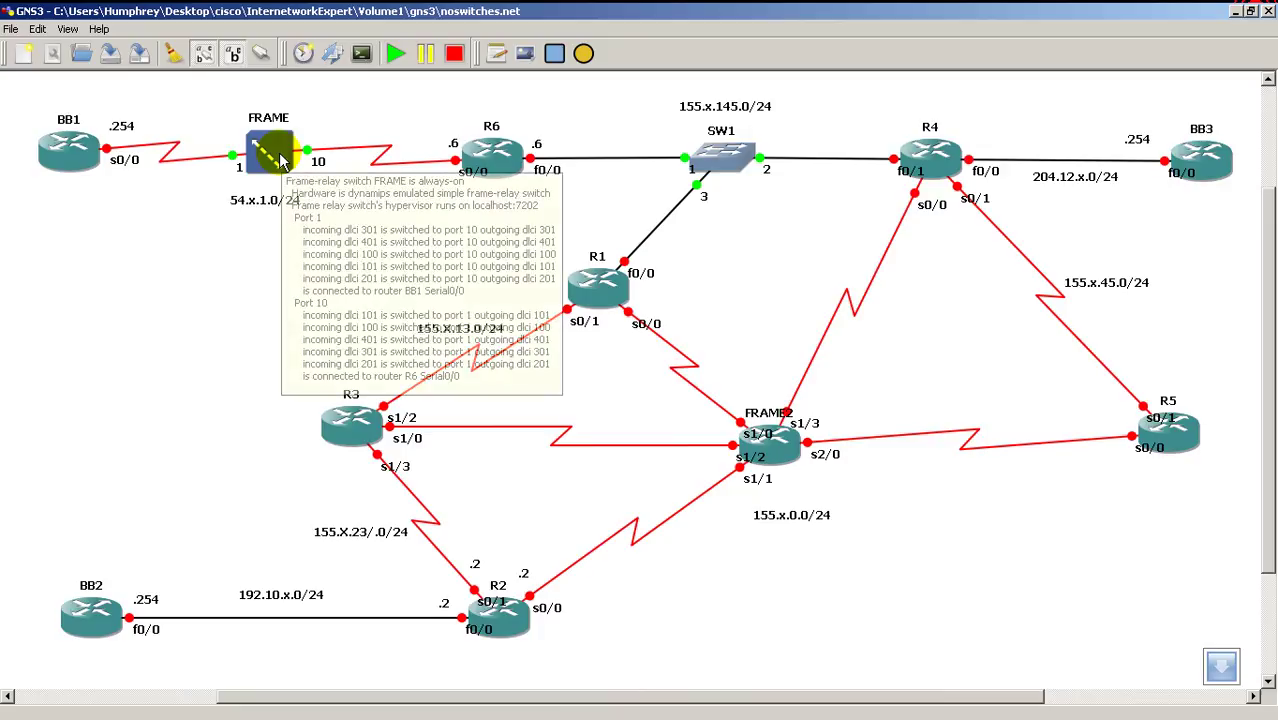
right_click(787, 467)
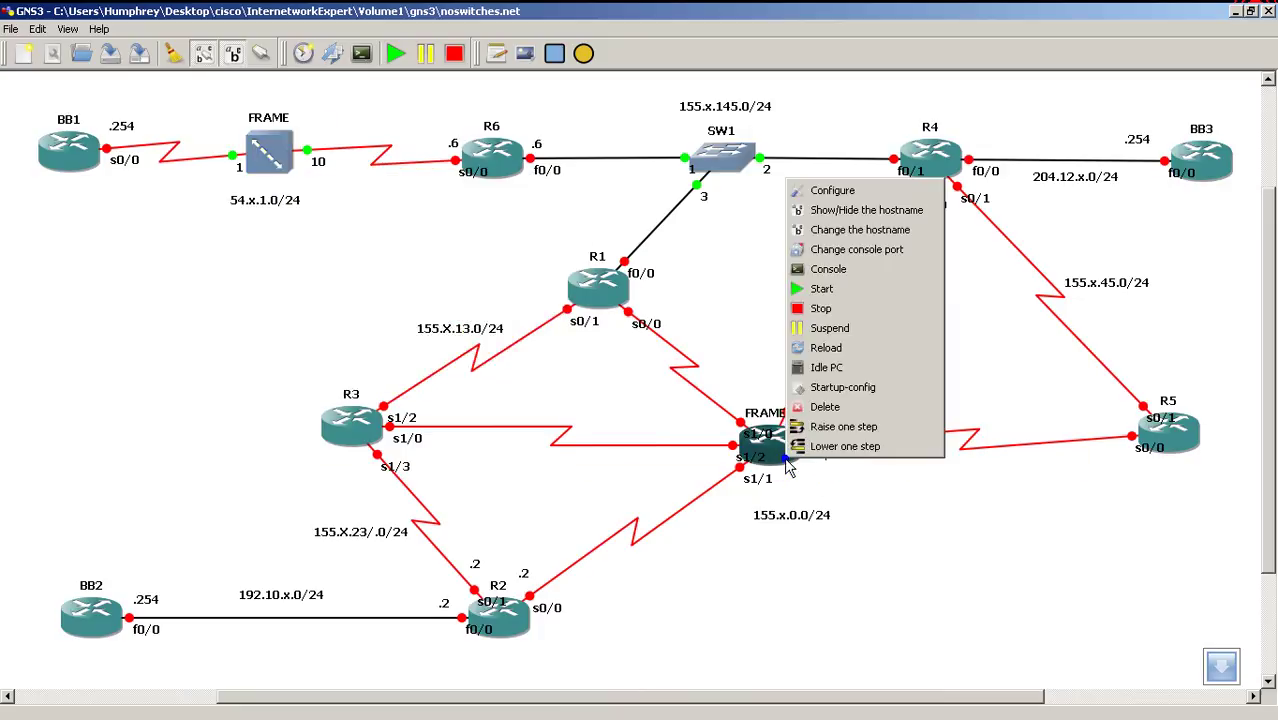
left_click(921, 294)
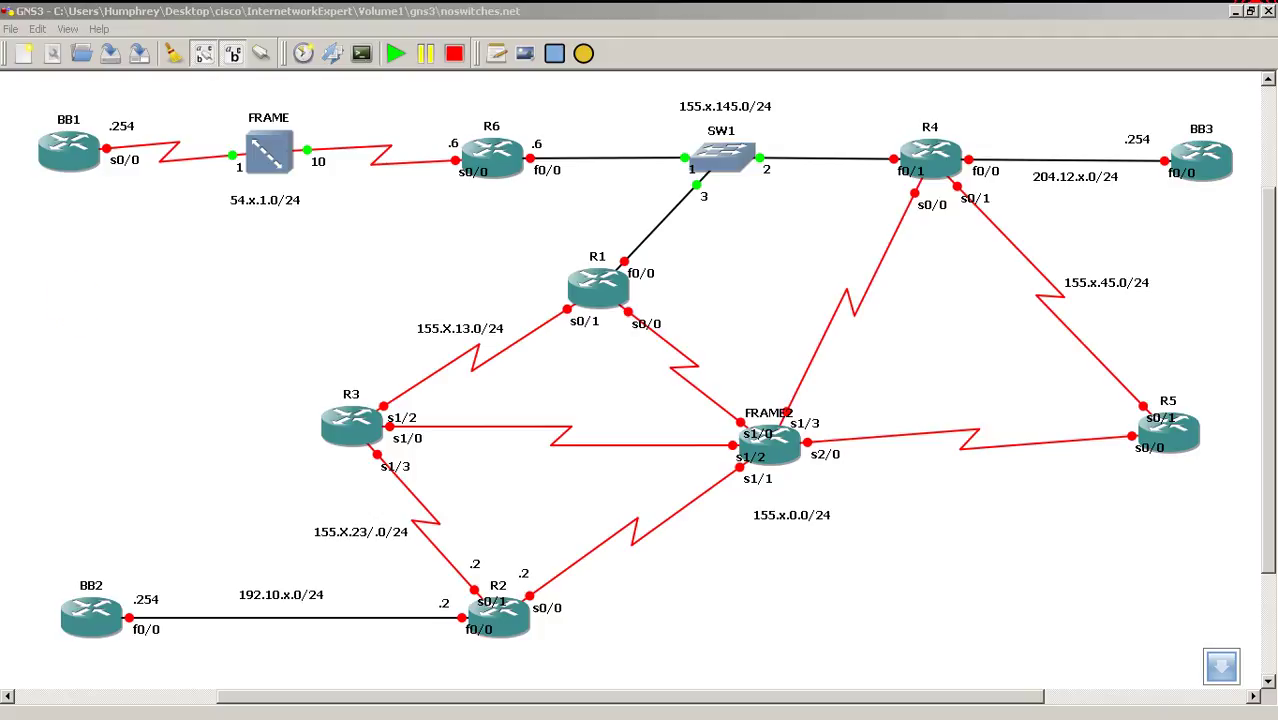
- Start all IOS instances in the noswitches.net topology from the toolbar
left_click(481, 262)
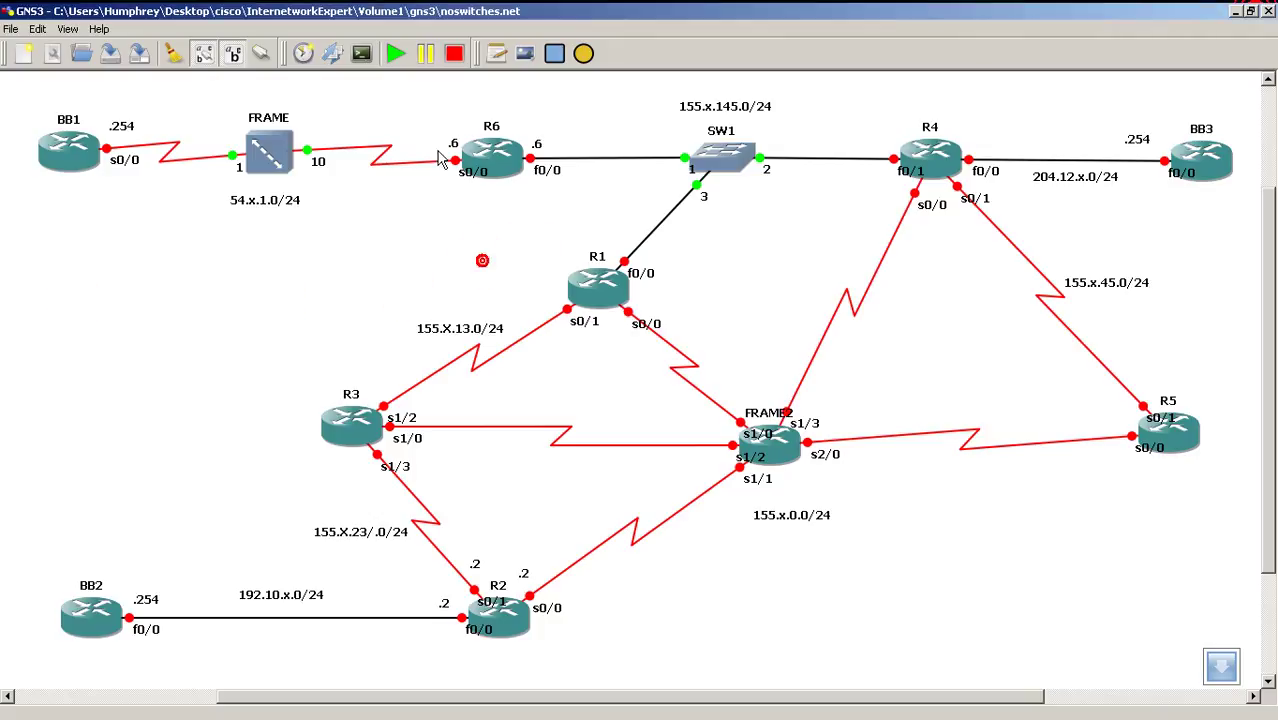
left_click(400, 56)
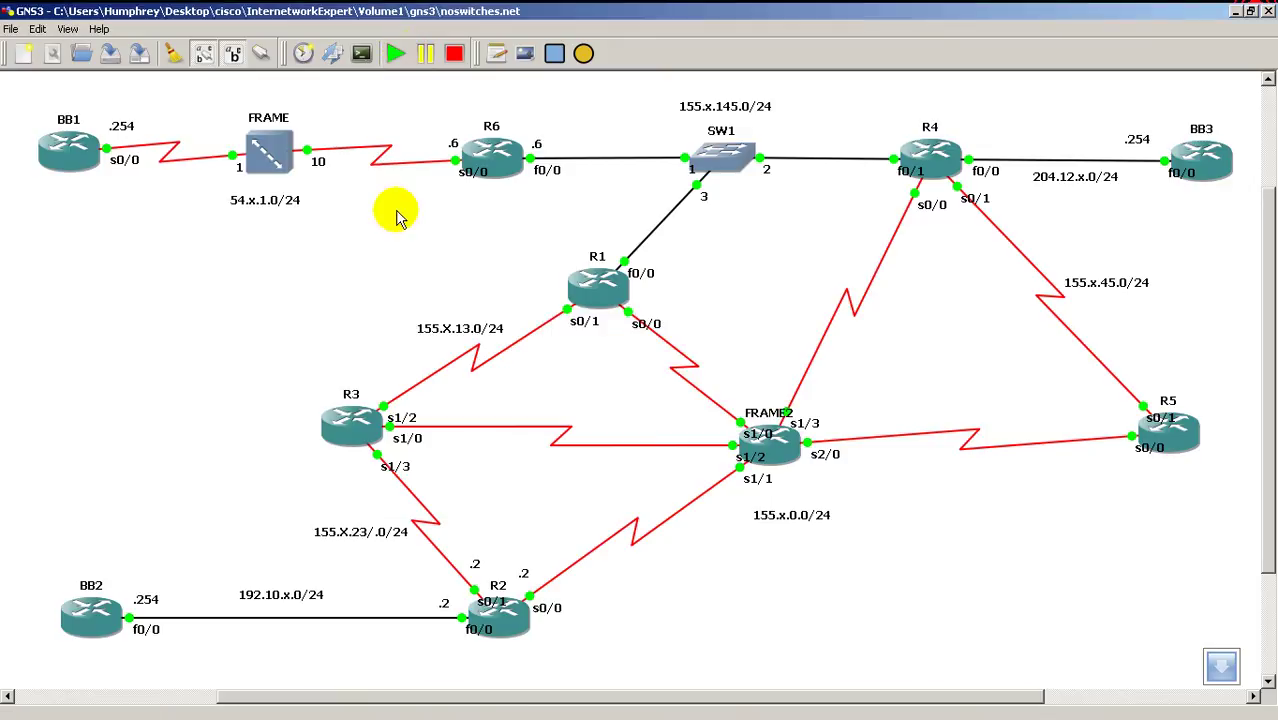
- Launch PuTTY consoles for R1–R6, BB1–BB3 and FRAME2 with Console to all devices
left_click(377, 57)
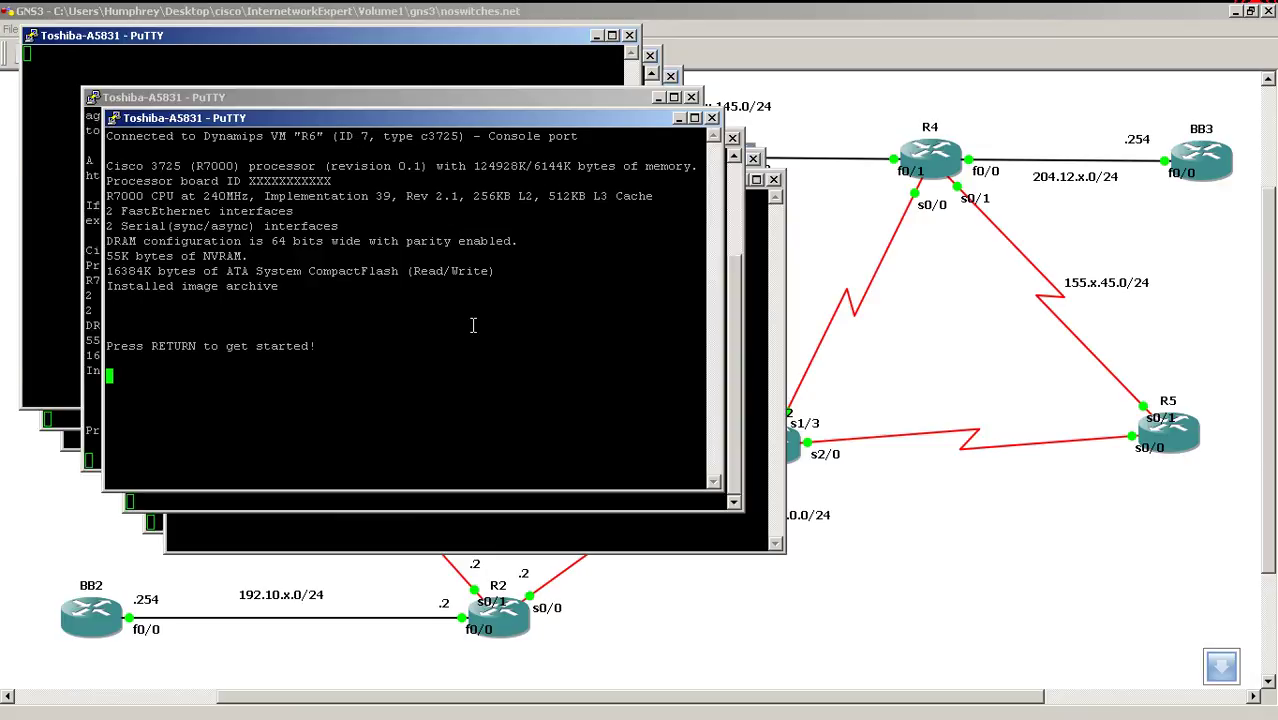
- Wake the R6 console to its R6> prompt, then bring BB1's console forward
mouse_move(362, 712)
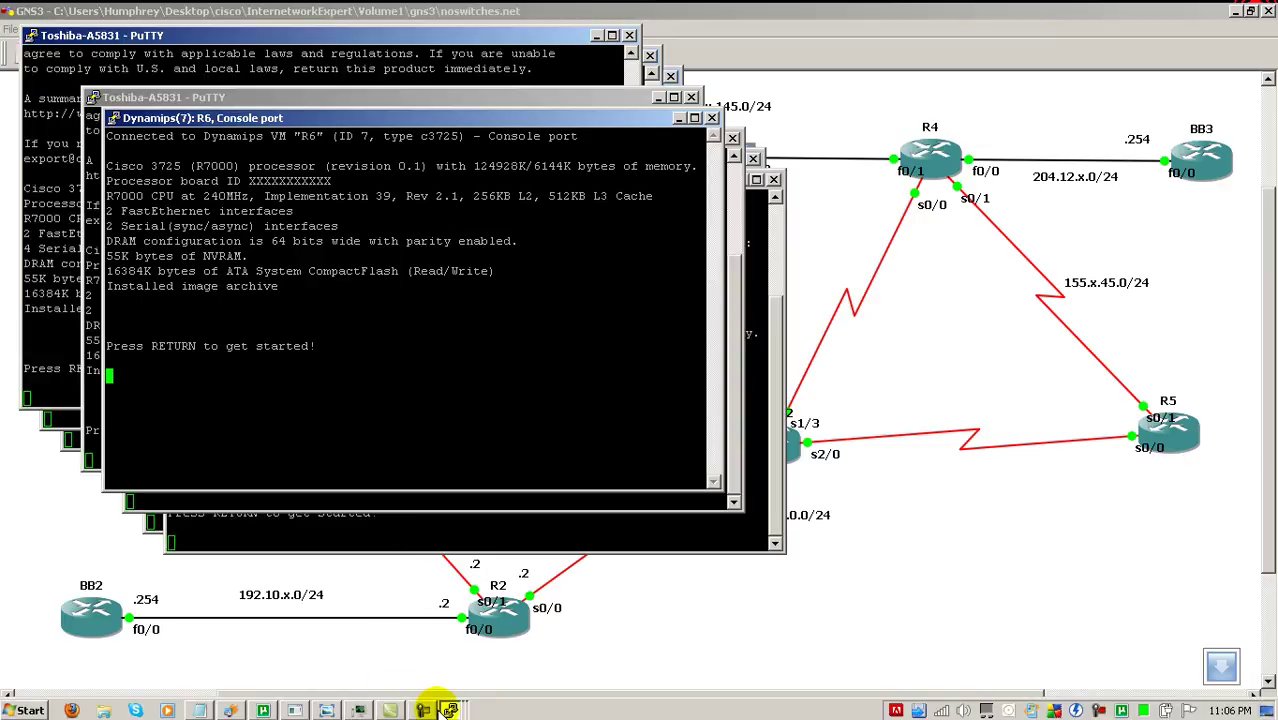
left_click(451, 710)
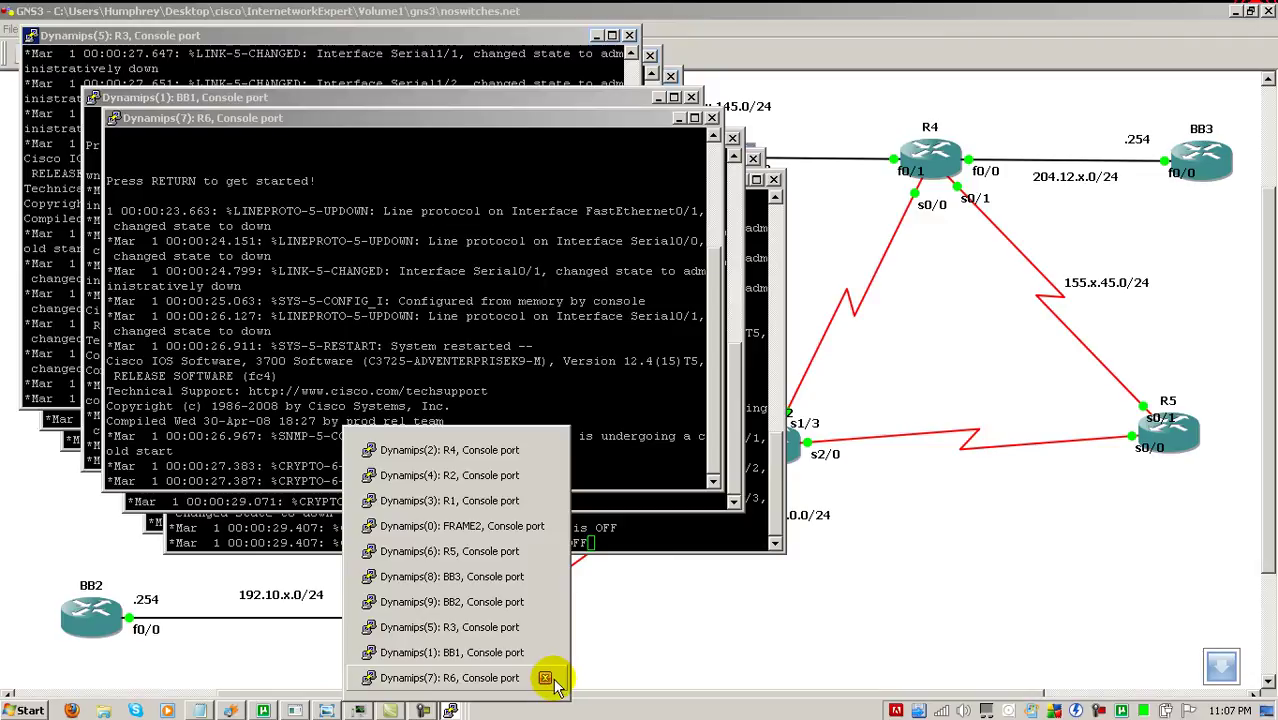
left_click(553, 680)
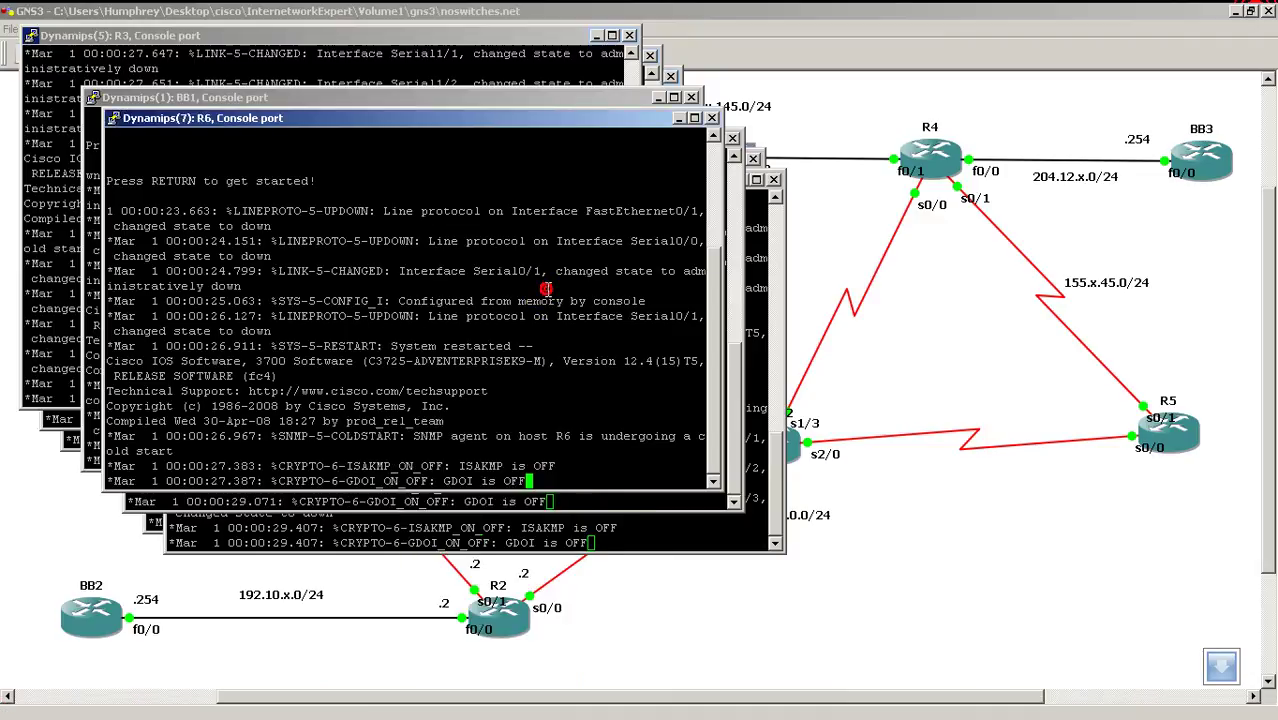
key("Return")
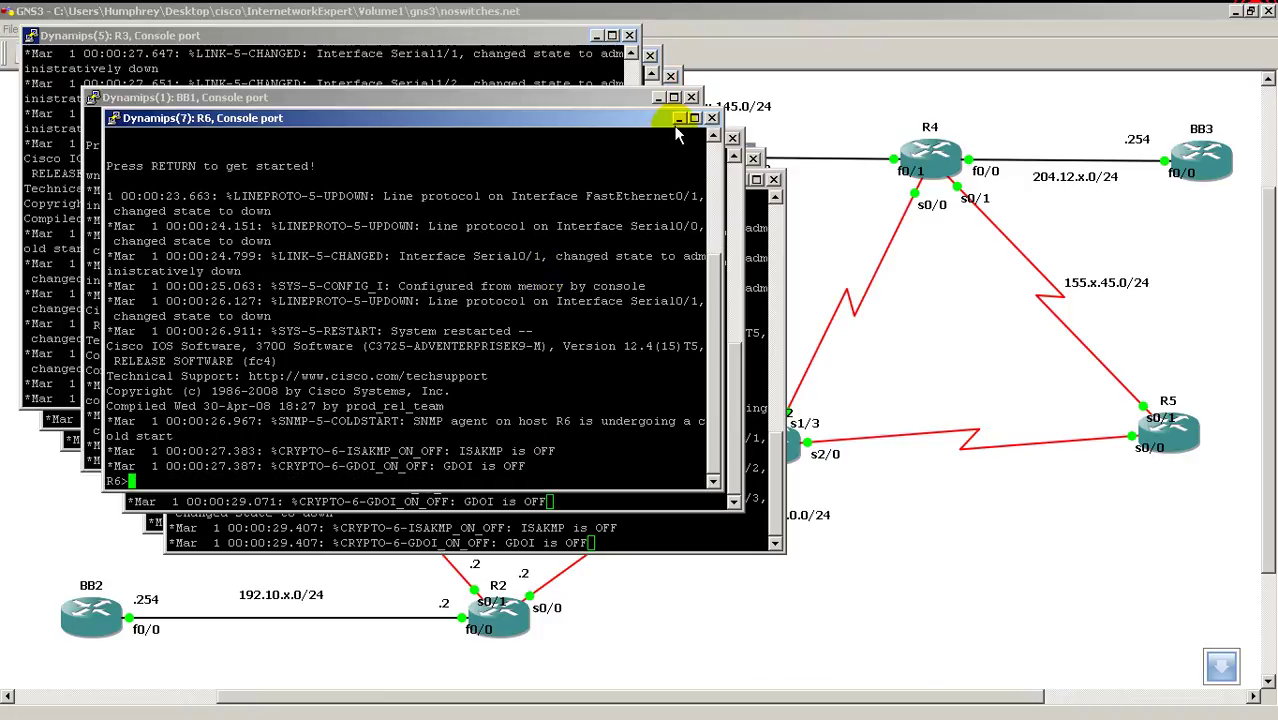
left_click(660, 100)
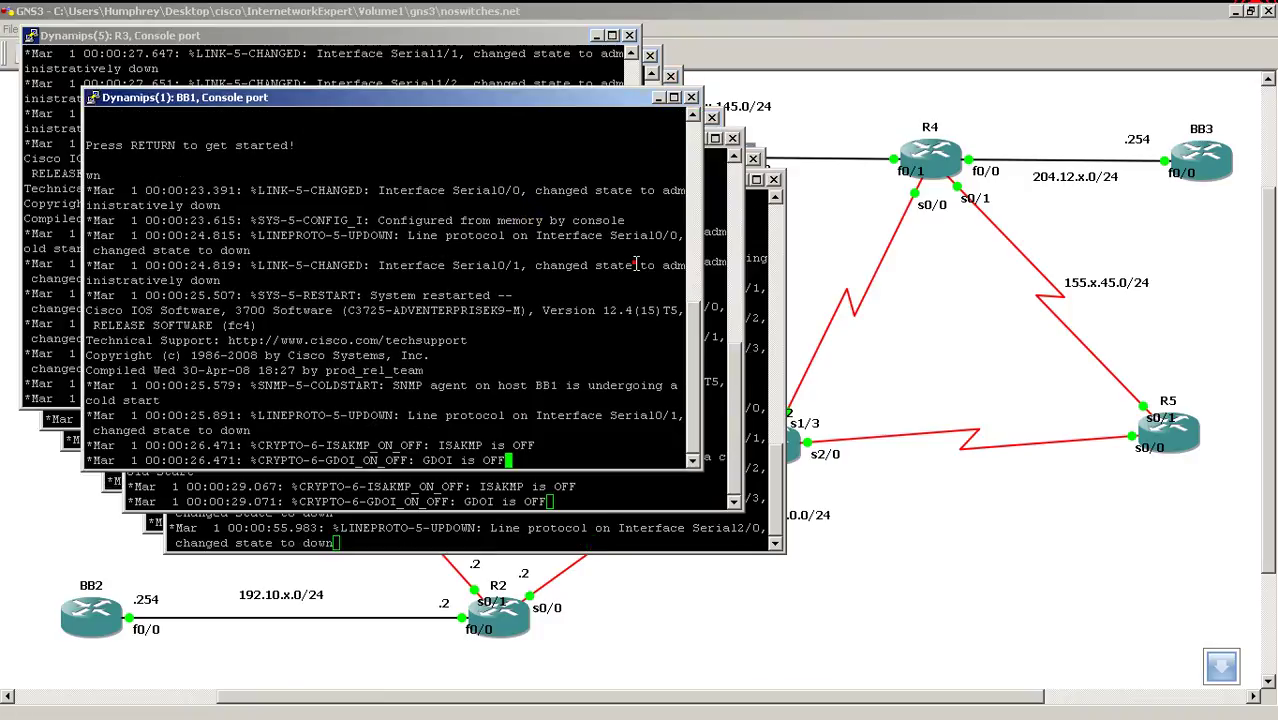